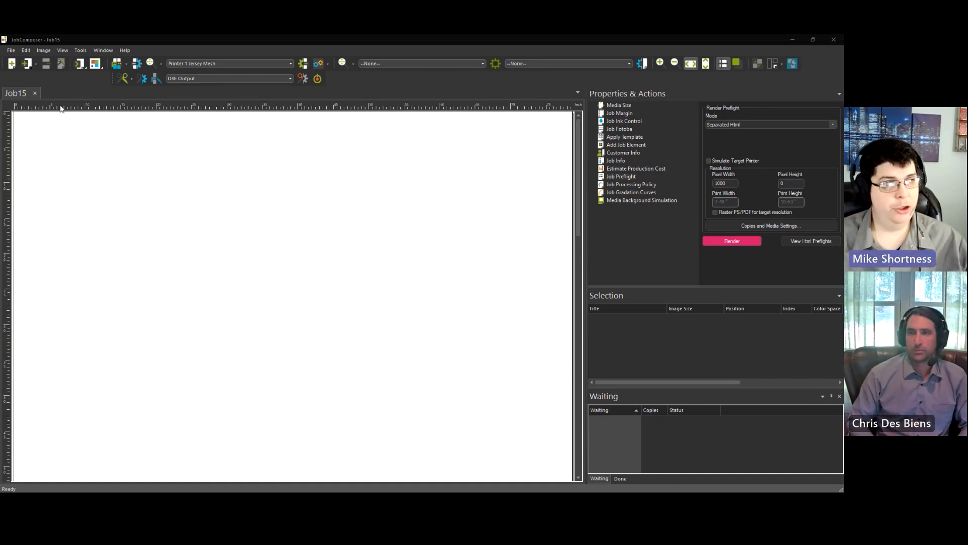
Step: Export the Ergo Main swatchbook to Downloads as a Swatchbook (*.swb) file named 'Ergo Main'
left_click(95, 64)
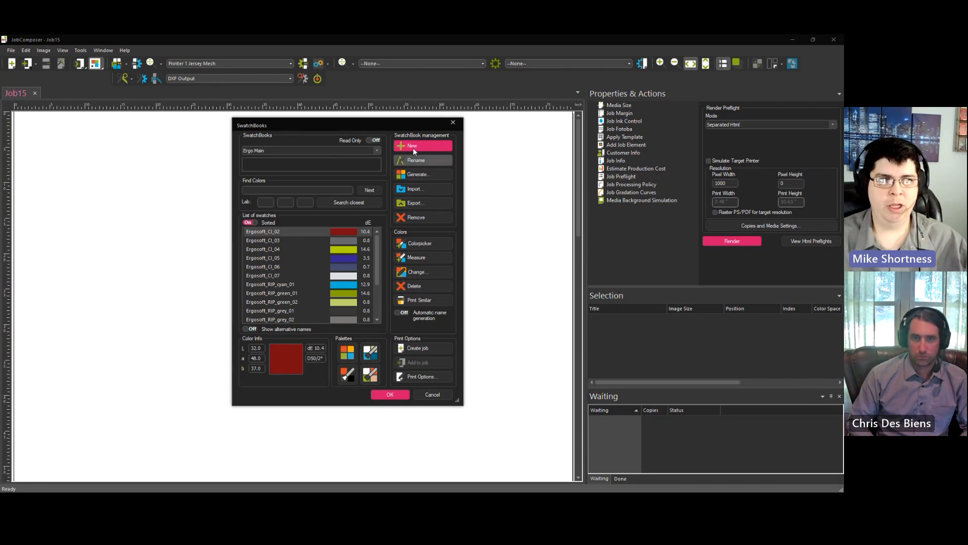
left_click(416, 203)
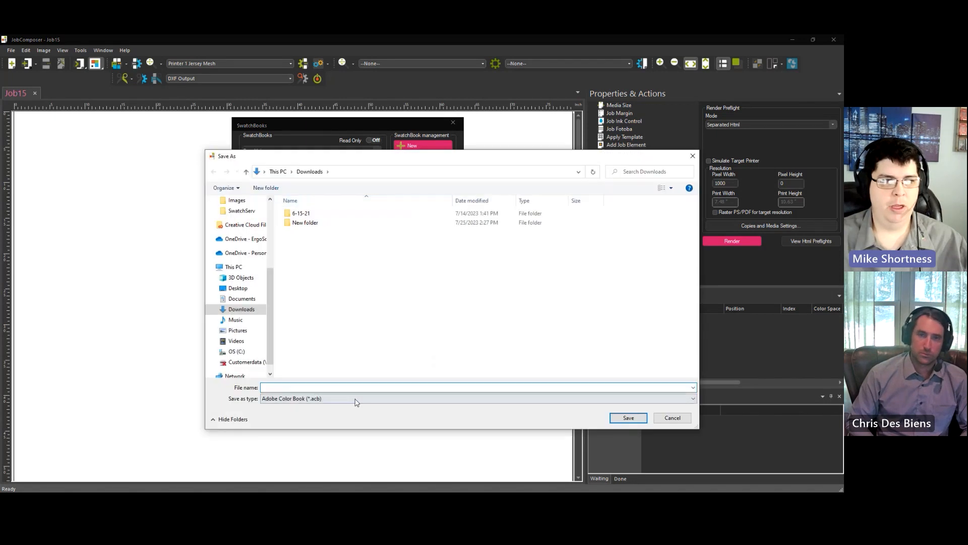
left_click(356, 398)
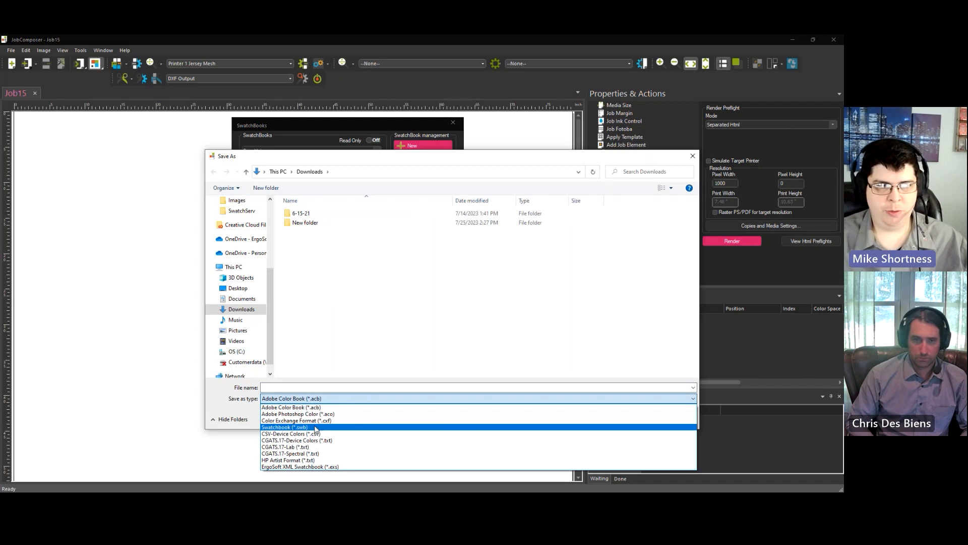
left_click(316, 427)
left_click(312, 387)
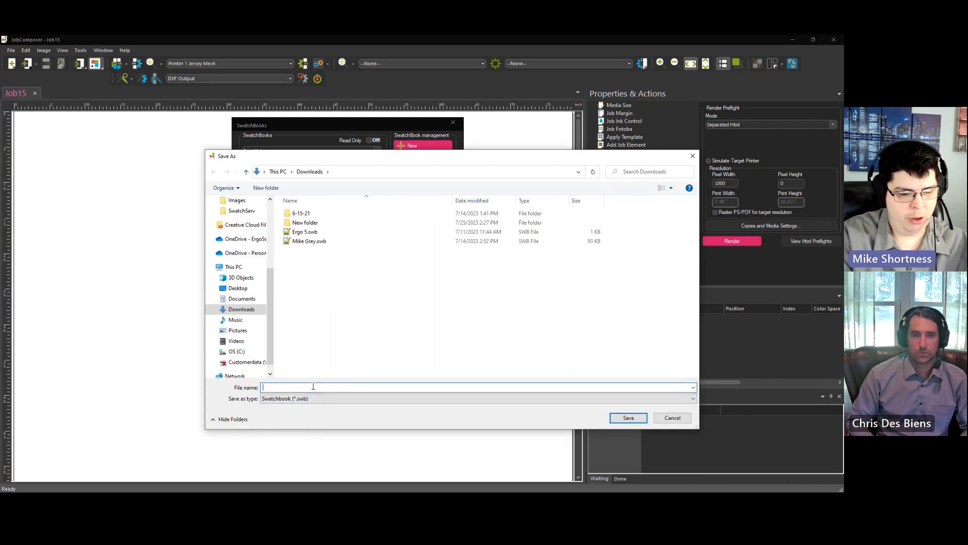
type("Ergo mai")
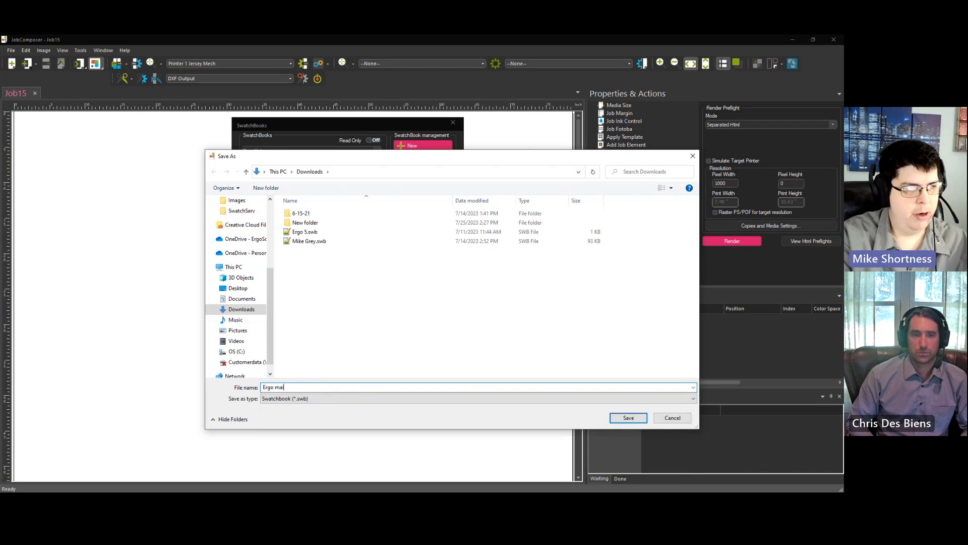
key("BackSpace")
key("BackSpace")
key("BackSpace")
type("Main")
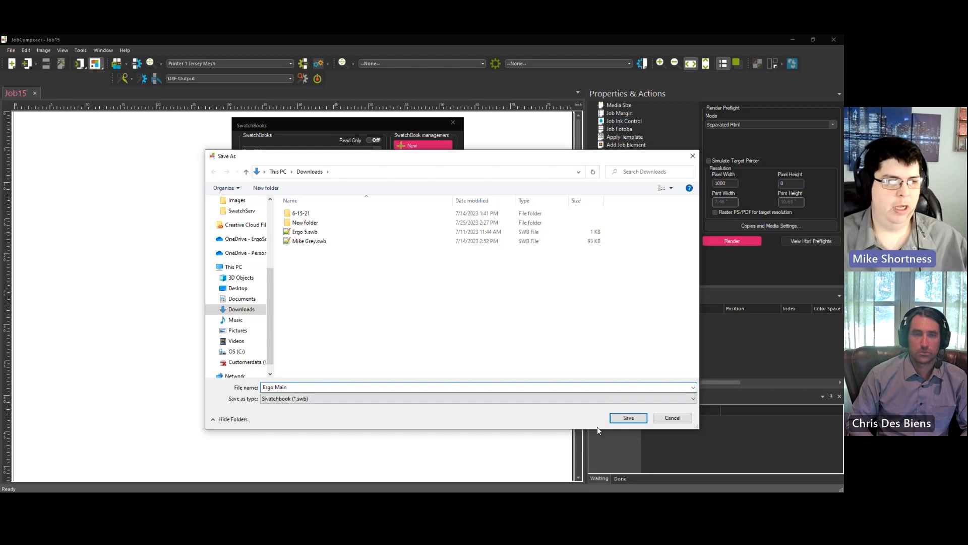
left_click(618, 417)
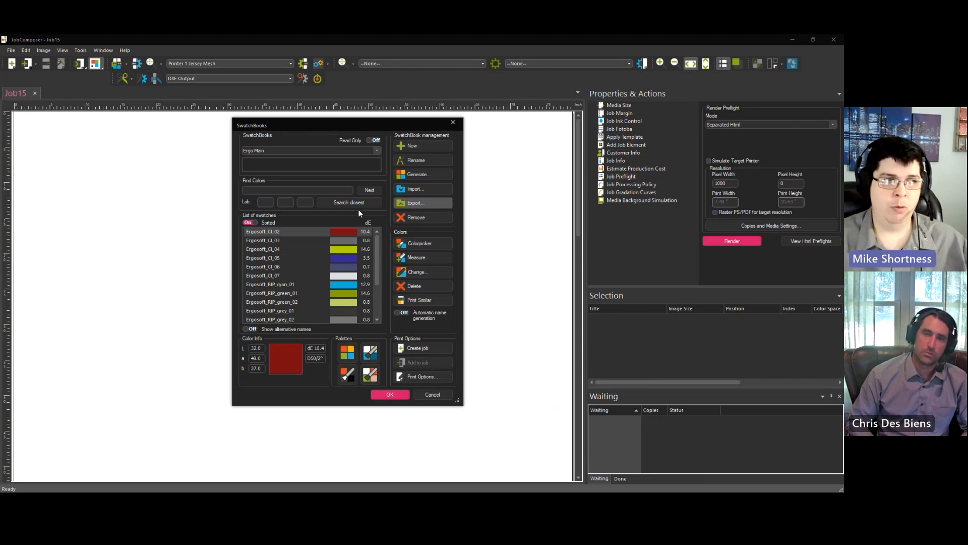
left_click(418, 189)
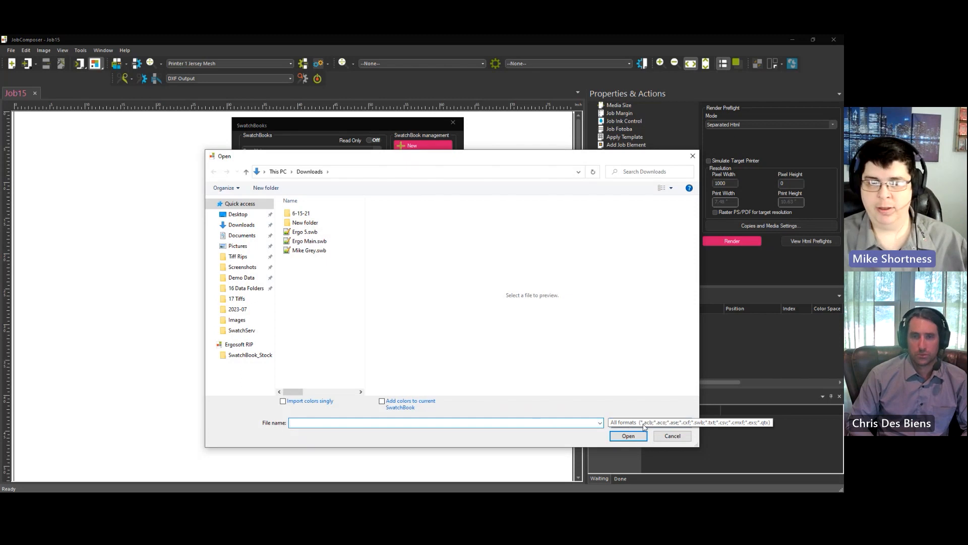
left_click(312, 245)
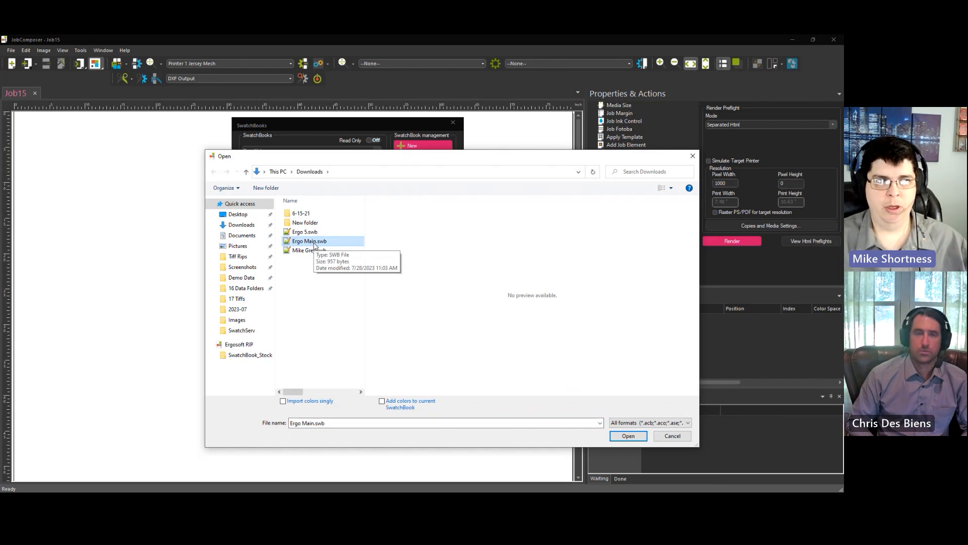
left_click(311, 262)
left_click(307, 250)
double_click(306, 250)
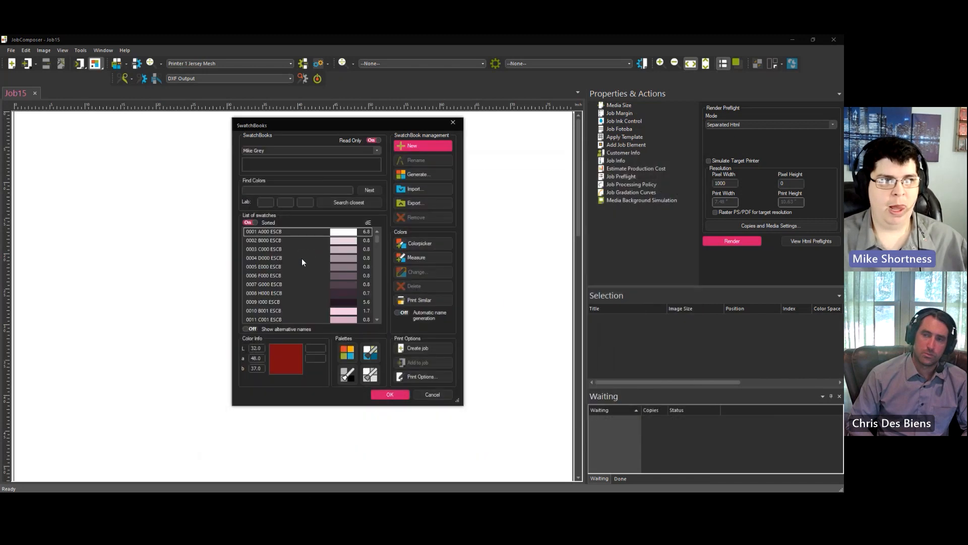
scroll(301, 265, "down", 1)
scroll(299, 263, "down", 20)
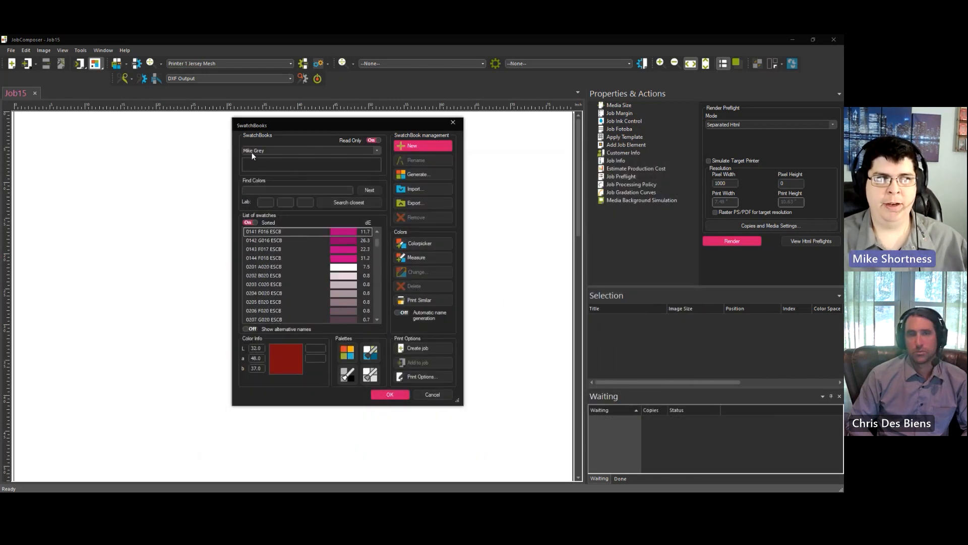
left_click(279, 151)
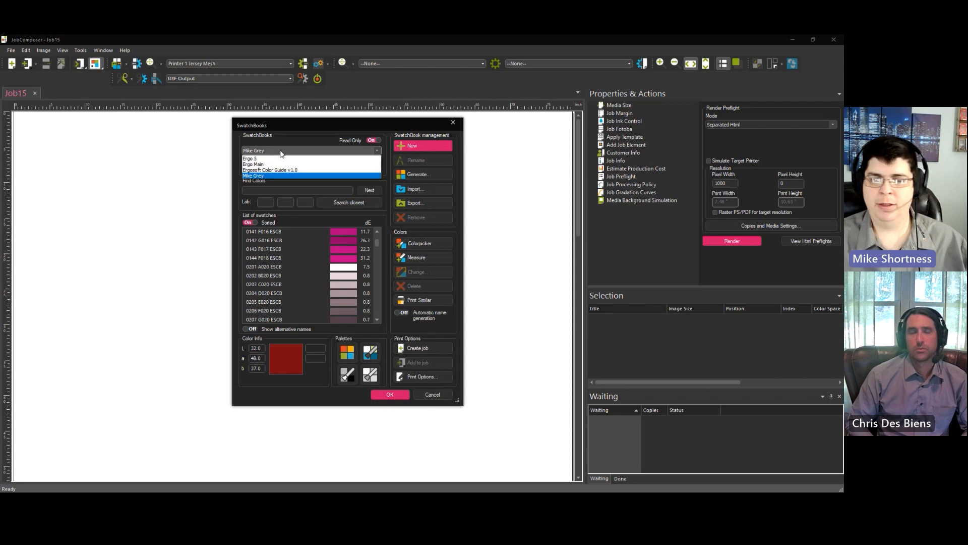
left_click(279, 150)
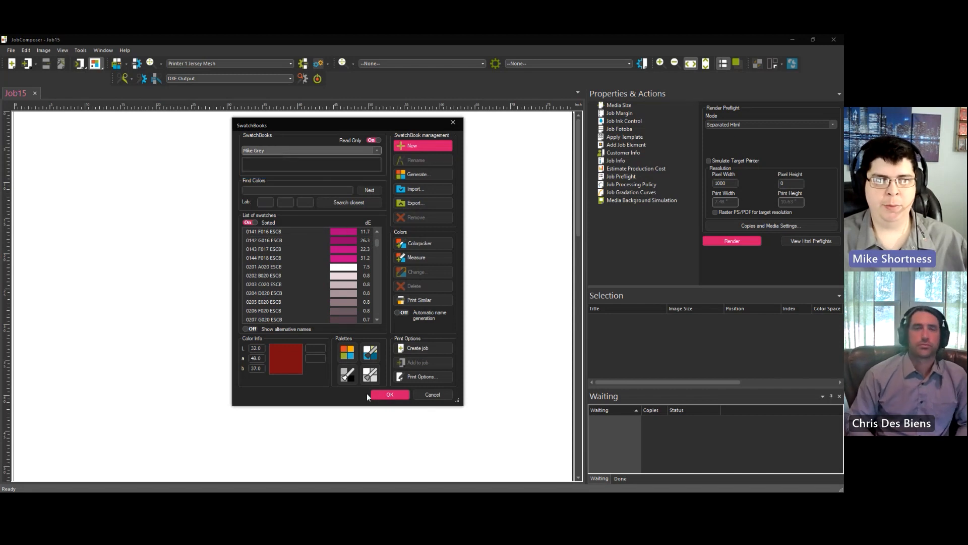
left_click(387, 394)
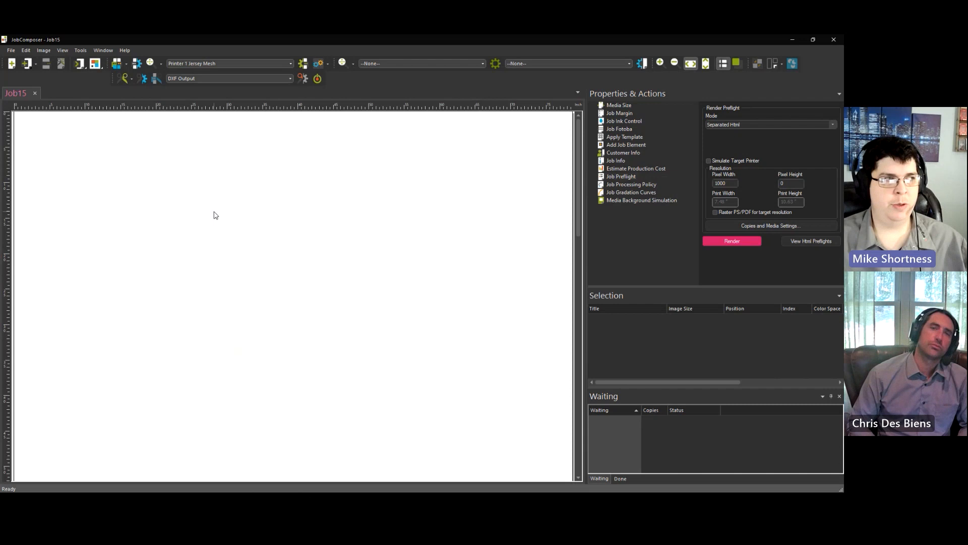
Step: In Assign Named Colors – Printer Dependent, load Ergo Main.swb, replacing the current colour list
left_click(94, 69)
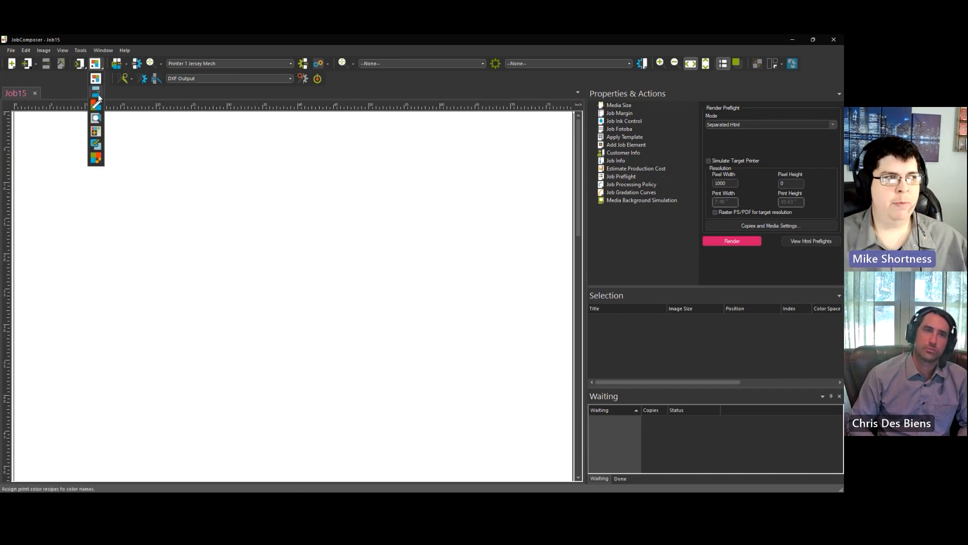
left_click(97, 92)
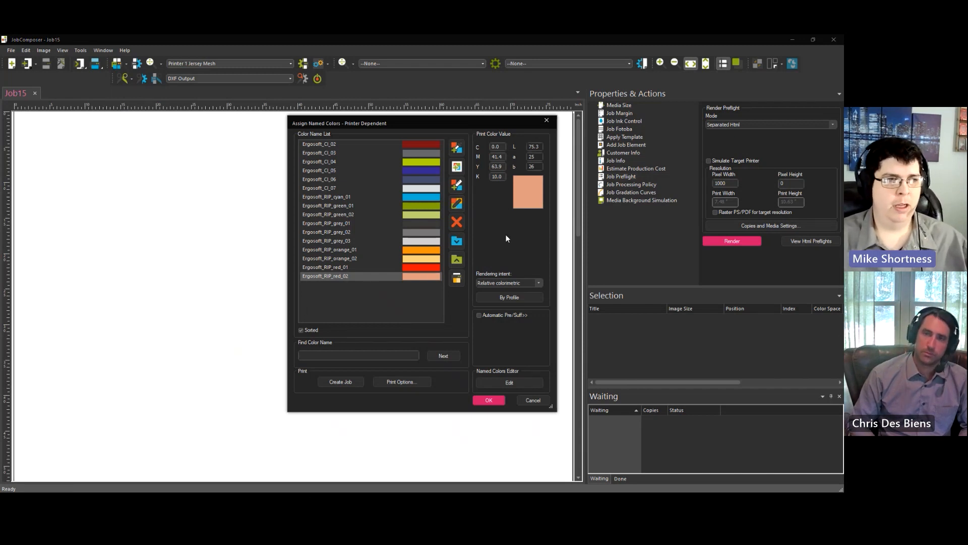
left_click(457, 241)
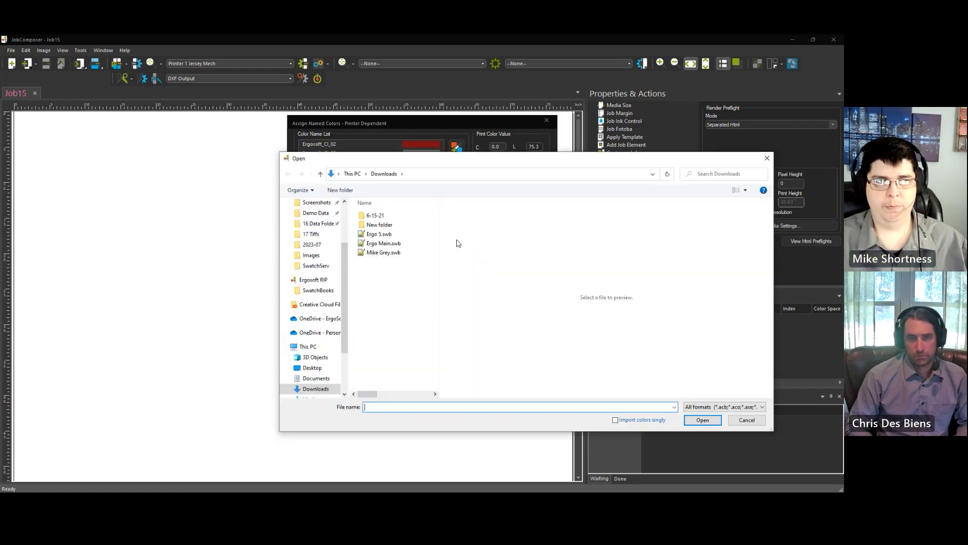
double_click(393, 243)
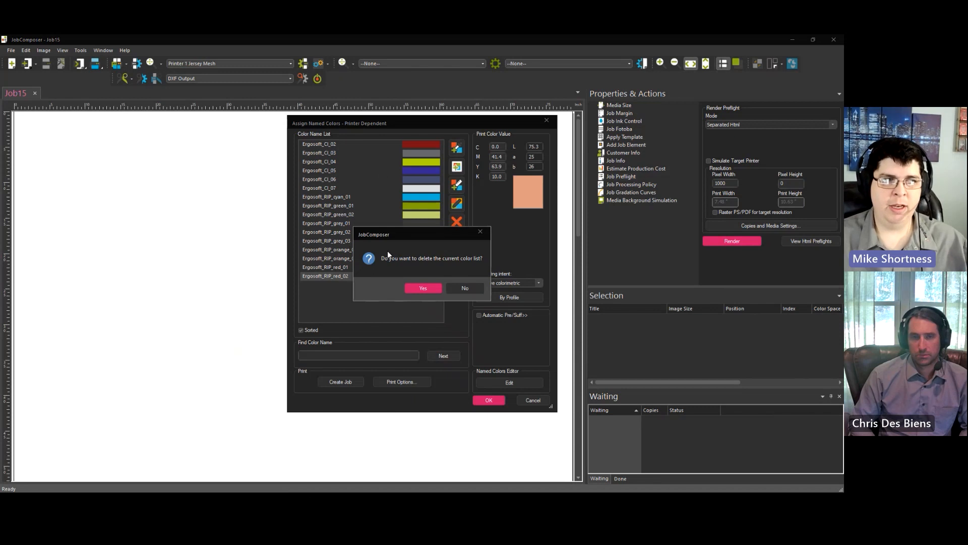
left_click(423, 288)
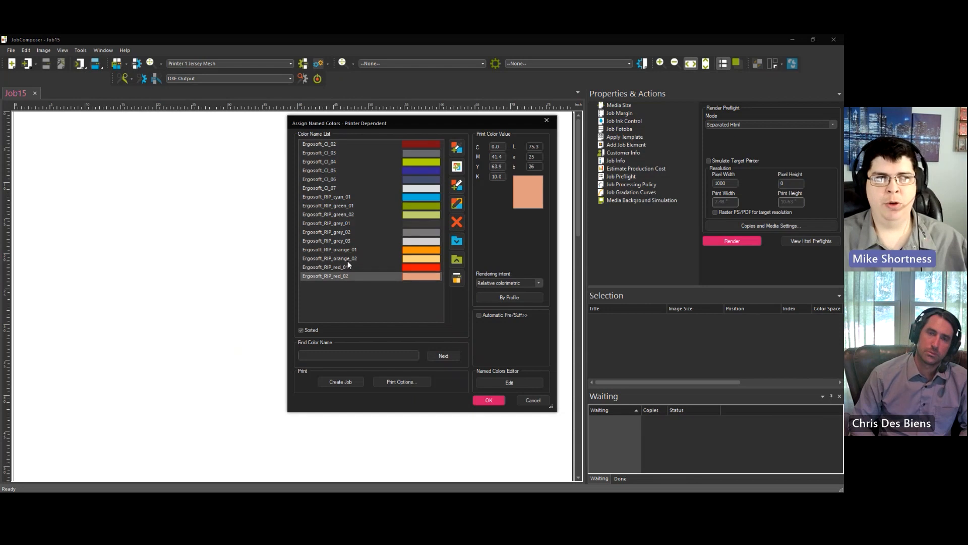
double_click(497, 157)
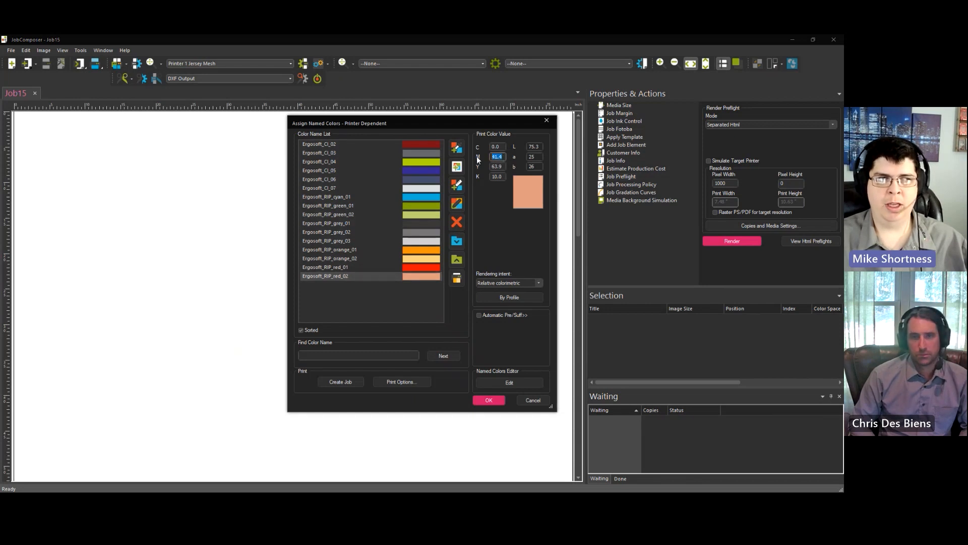
double_click(499, 166)
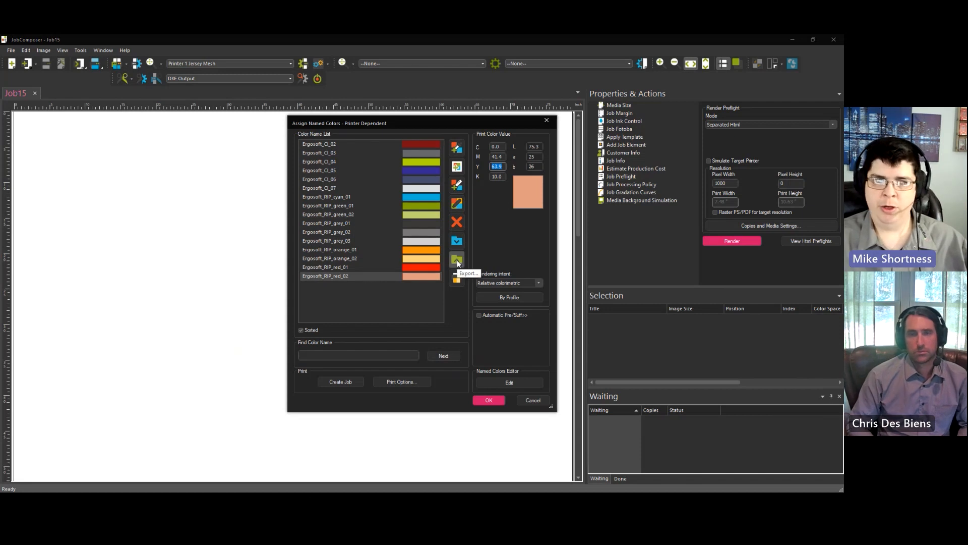
Step: Export the named colours to SwatchServ as Swatchbook (*.swb) file 'Named Ergo Main'
left_click(457, 259)
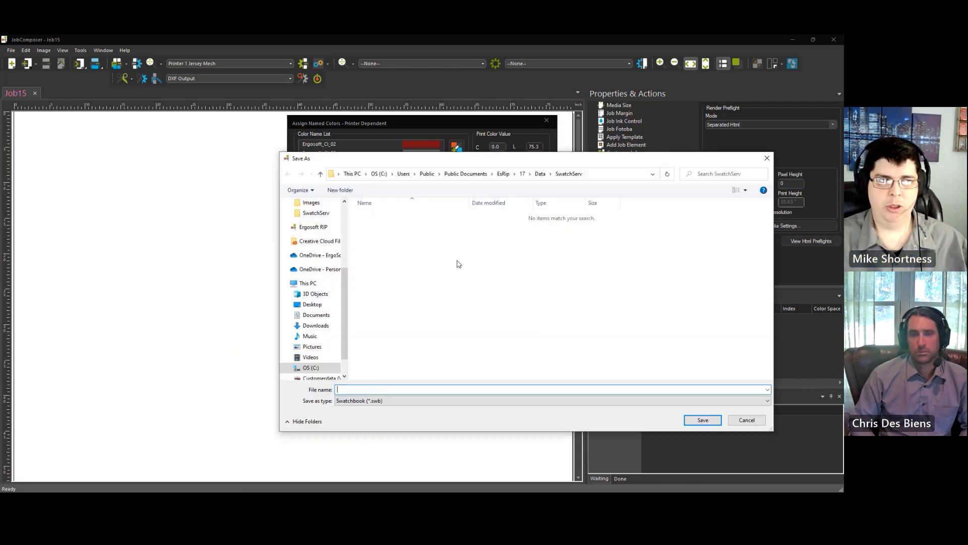
left_click(391, 402)
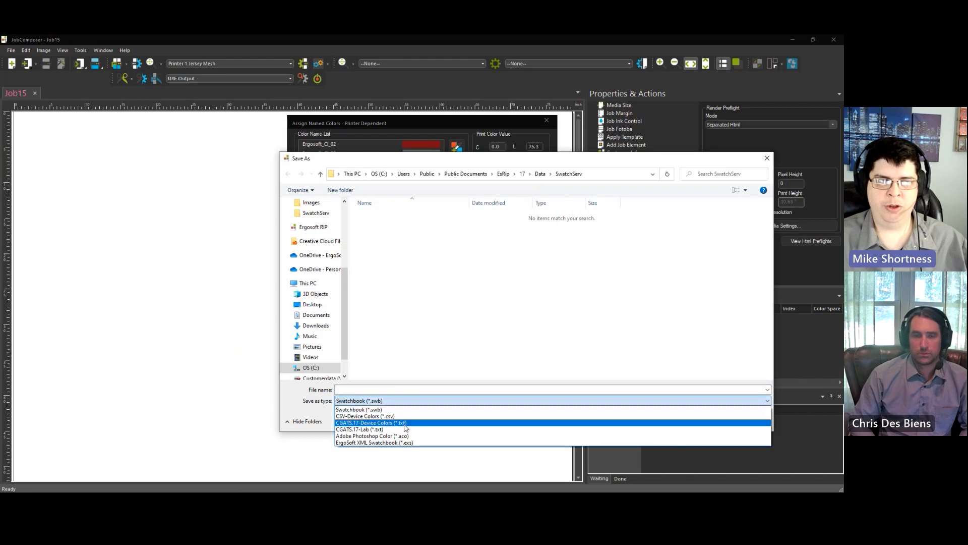
left_click(394, 389)
left_click(394, 389)
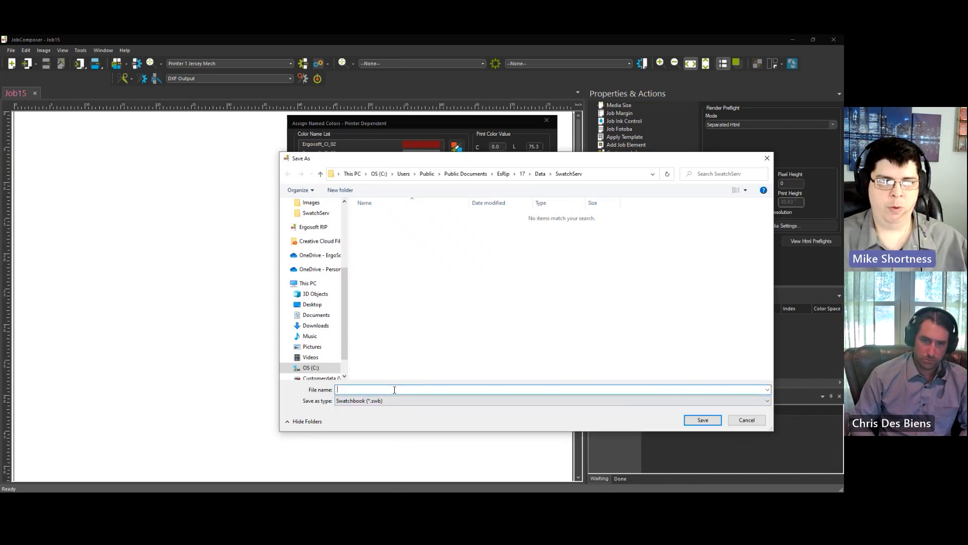
type("Named")
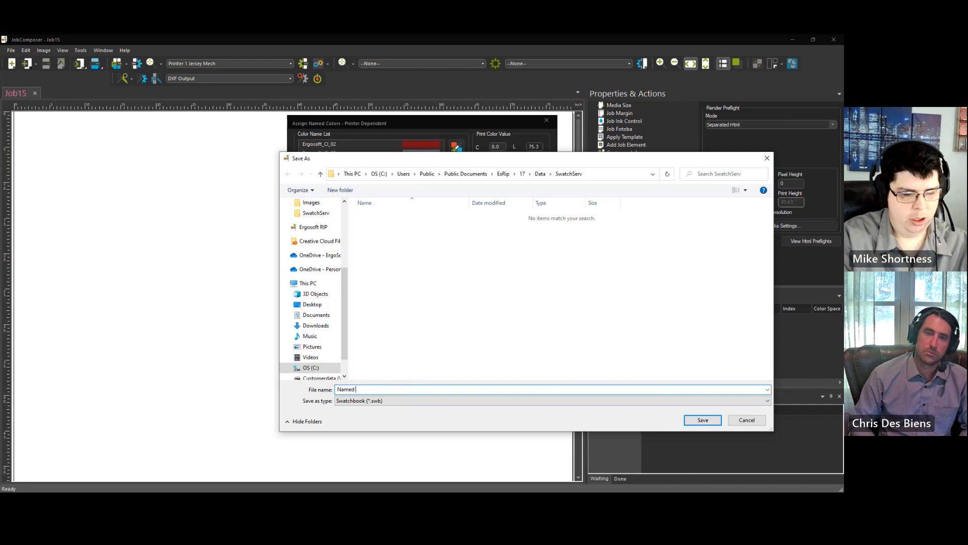
type(" Ergo main")
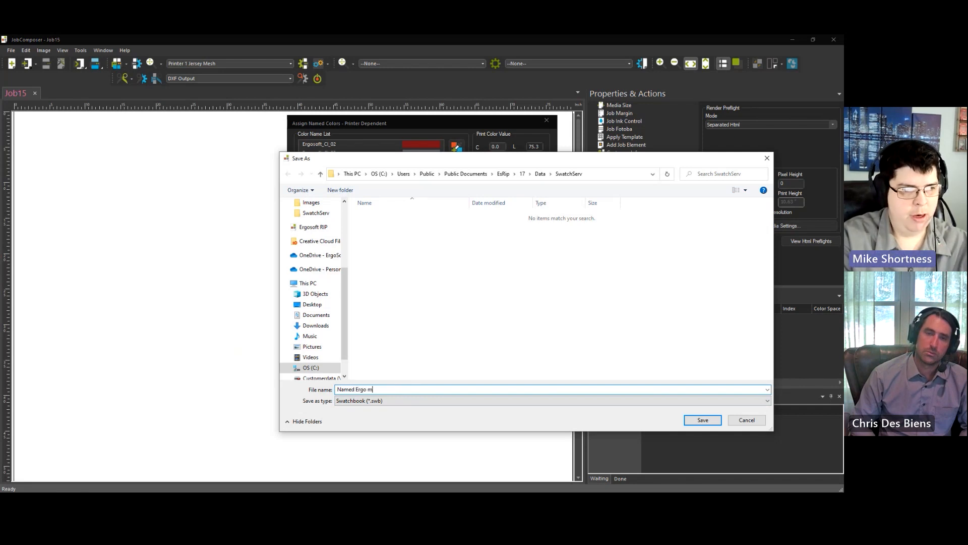
double_click(374, 389)
type("Main")
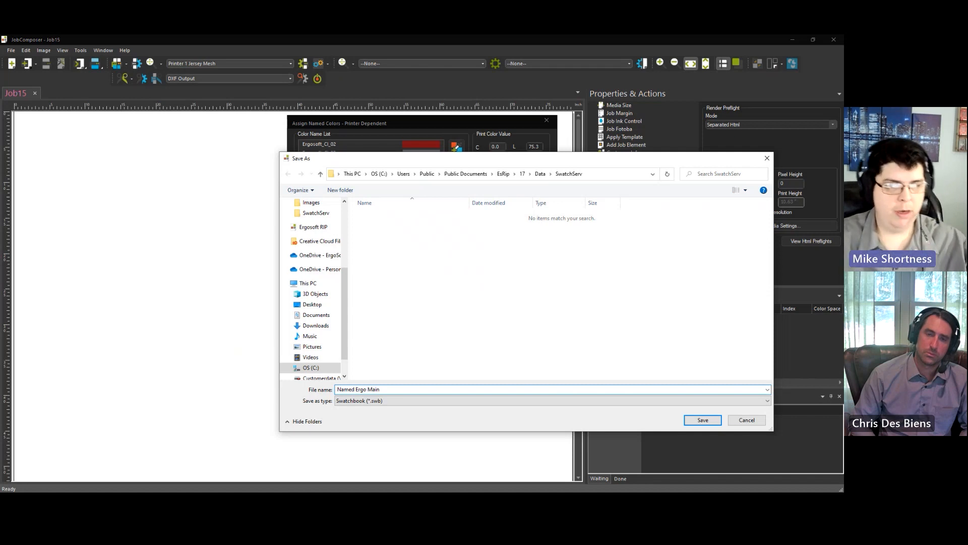
key("Return")
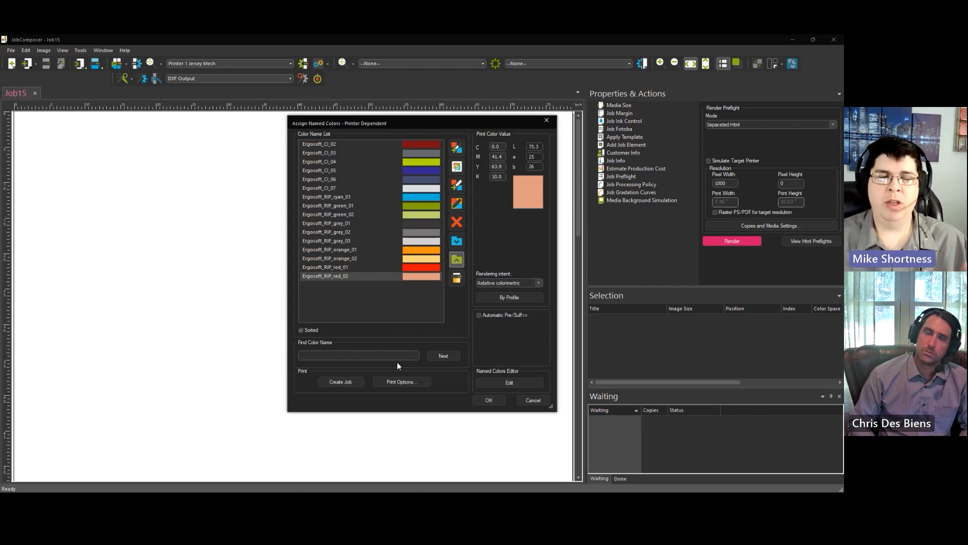
Step: Export the named colours as a CGATS.17-Device Colors (*.txt) file named 'Ergo Main CMYK'
left_click(458, 260)
left_click(398, 218)
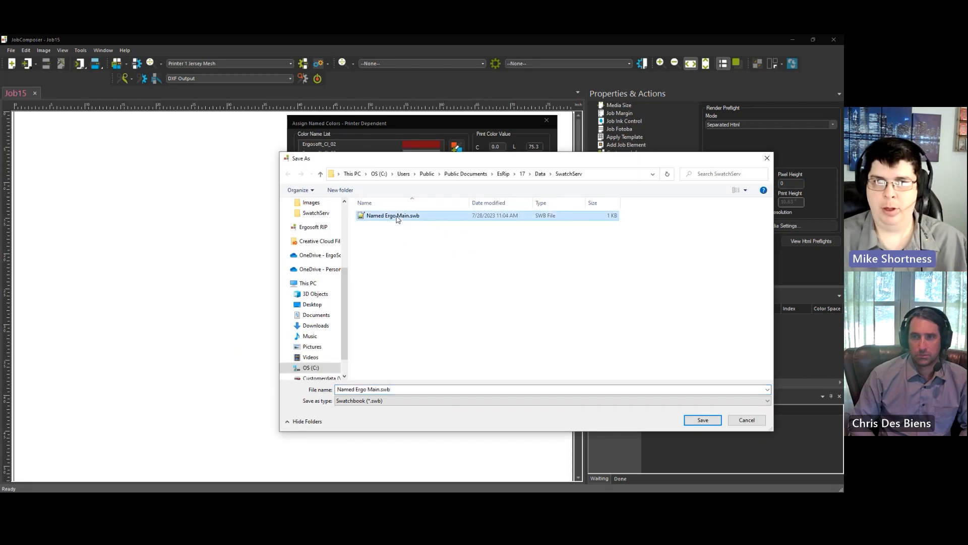
left_click(411, 401)
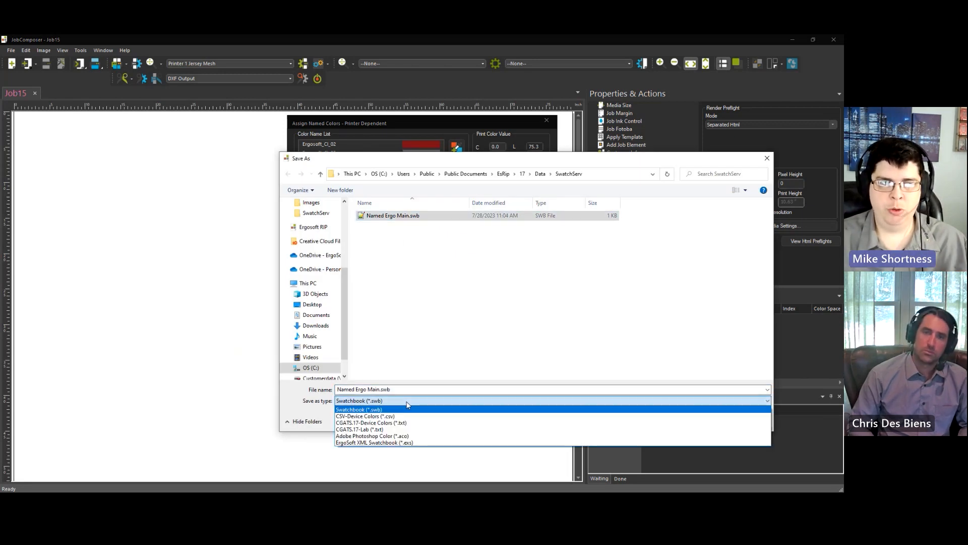
left_click(391, 423)
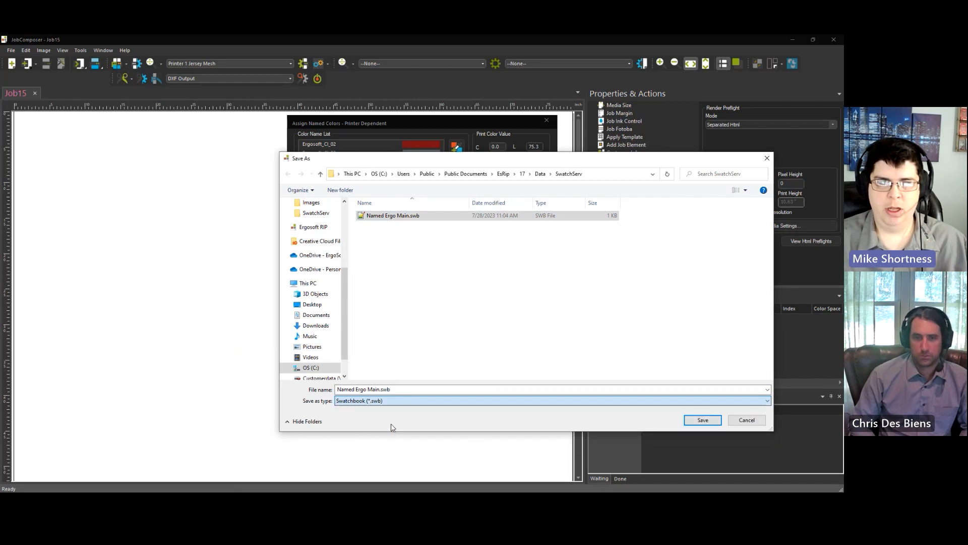
left_click(400, 389)
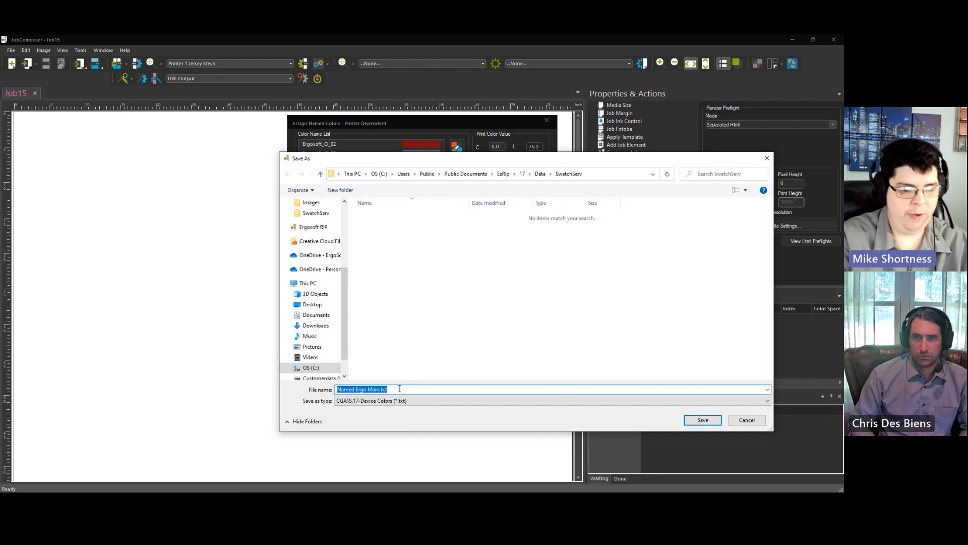
type("Ergo")
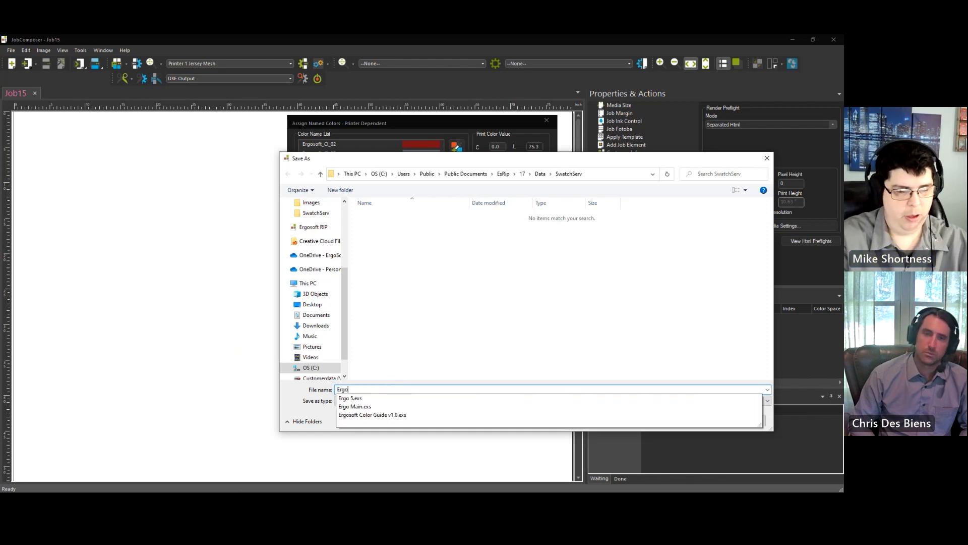
type(" Main")
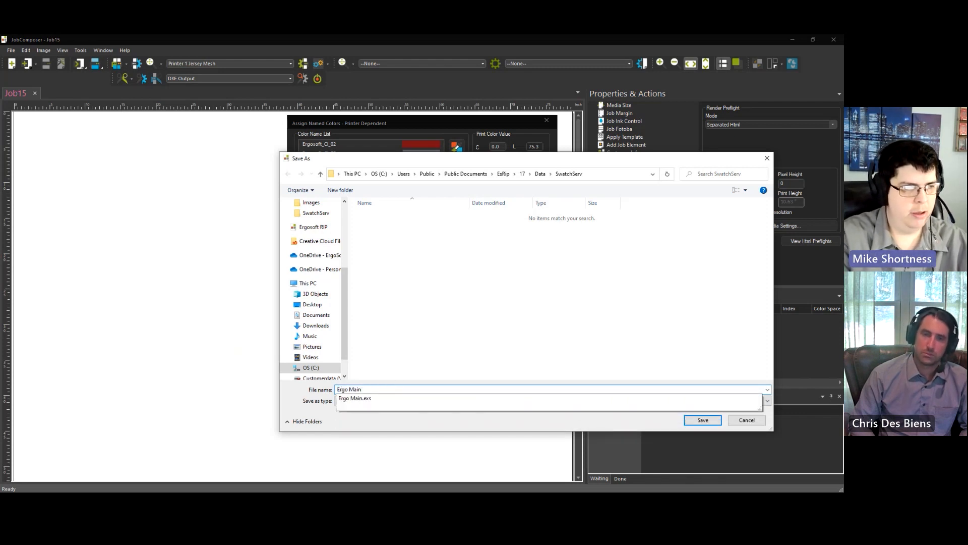
left_click(400, 388)
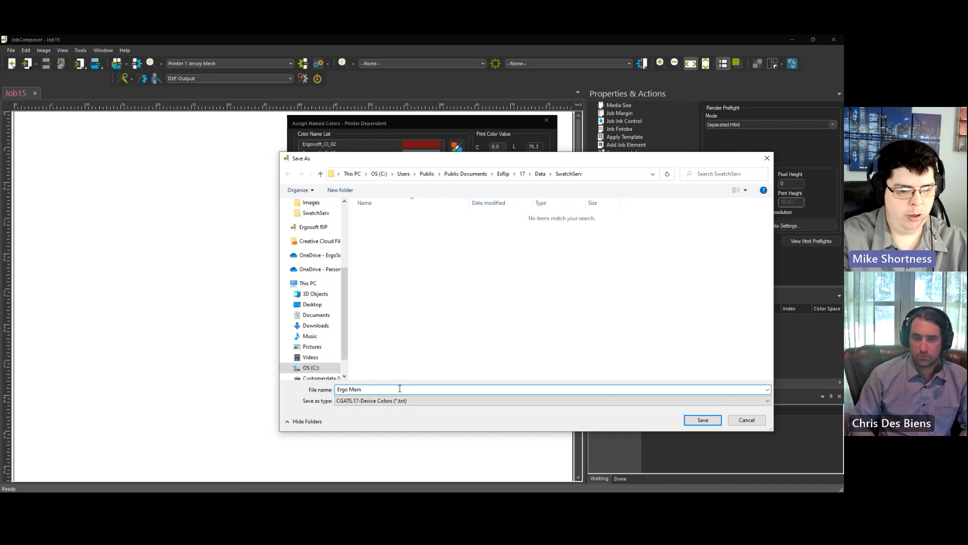
type("CMYK")
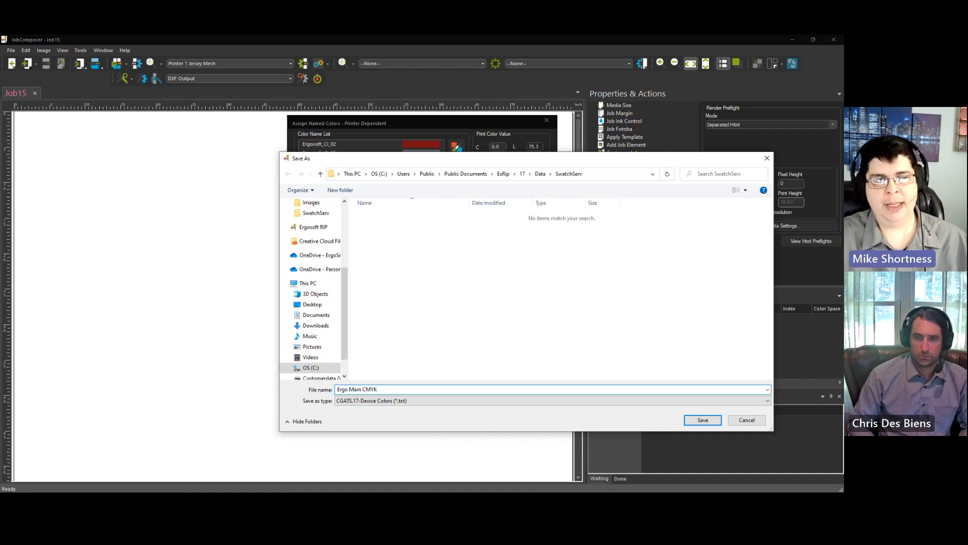
key("Return")
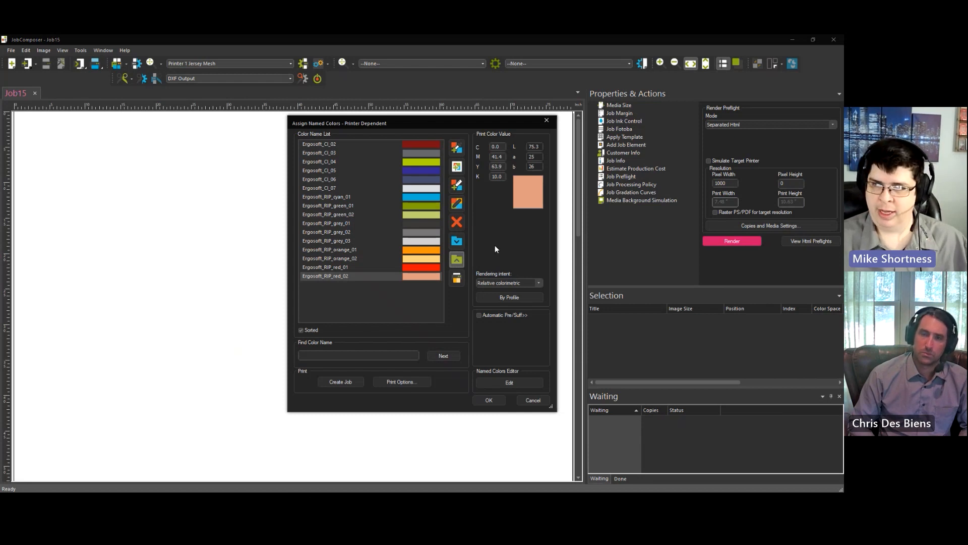
Step: Cancel an additional export and close Assign Named Colors with OK
left_click(457, 260)
left_click(410, 401)
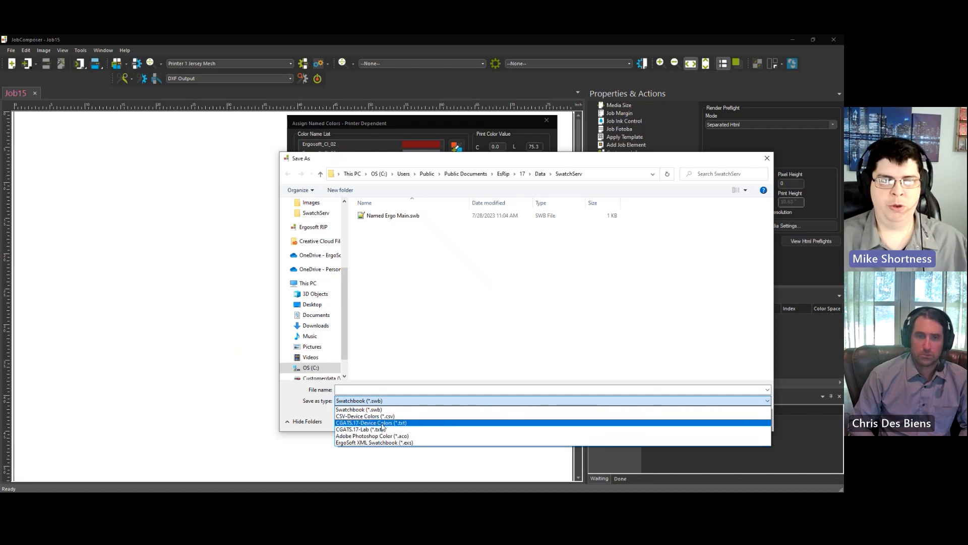
left_click(434, 388)
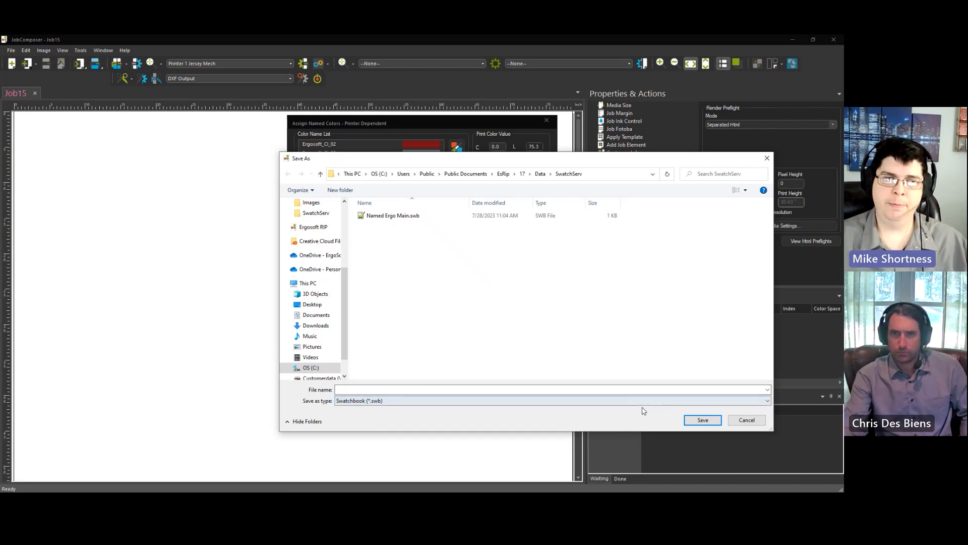
left_click(744, 420)
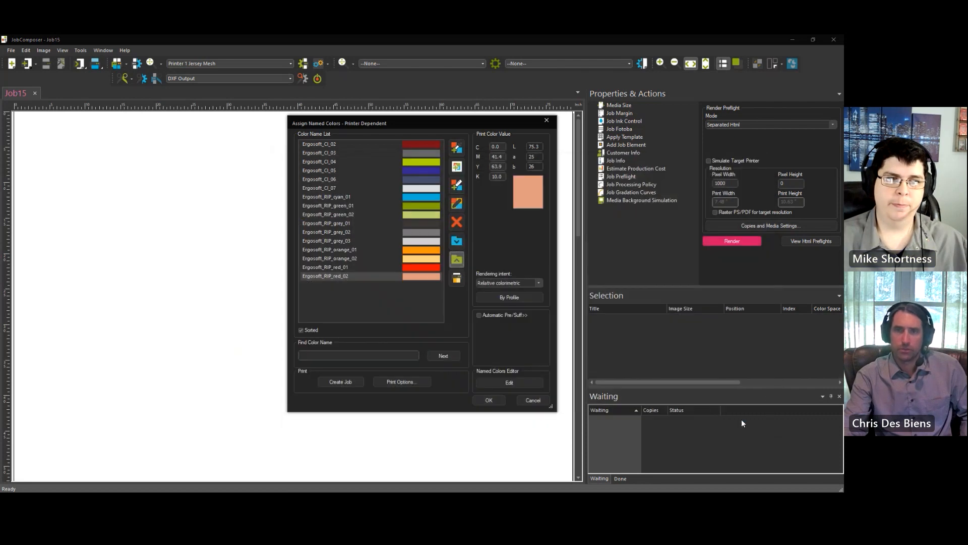
left_click(488, 400)
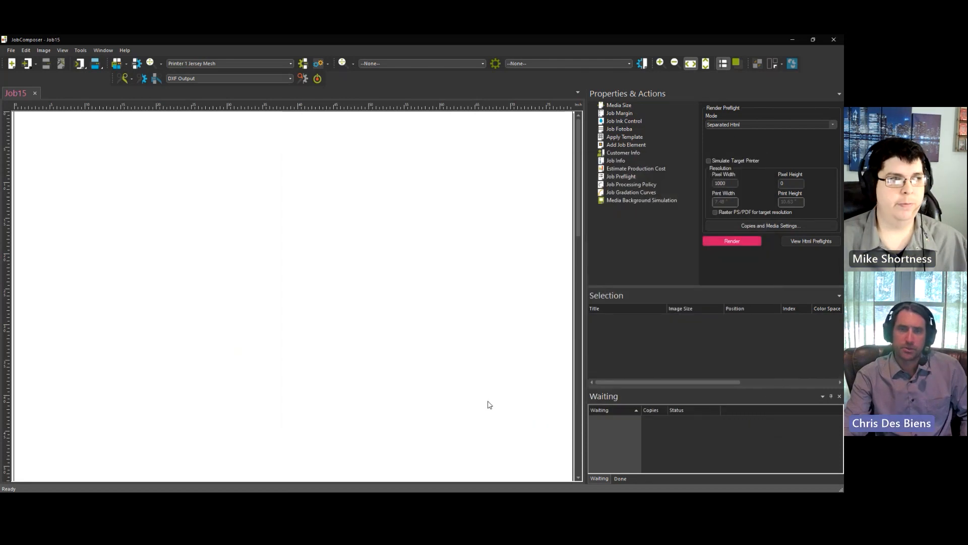